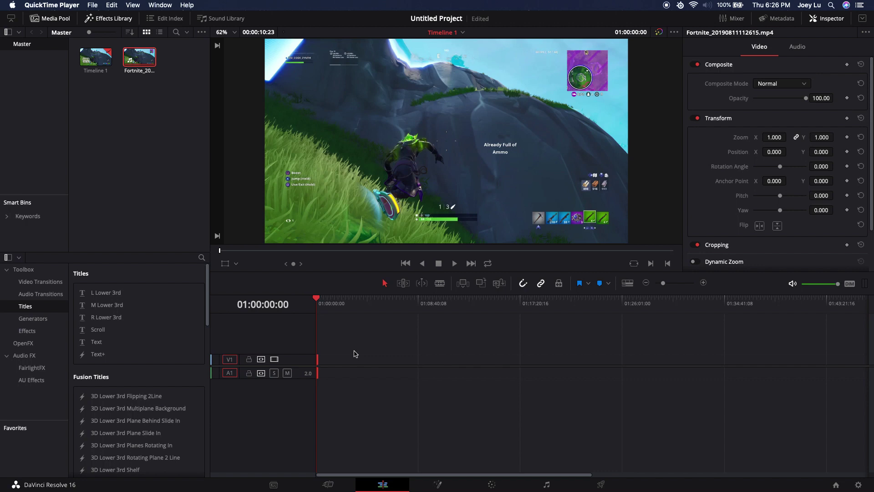
Unlink the Fortnite clip's audio and delete it from the audio track
drag(663, 285, 681, 287)
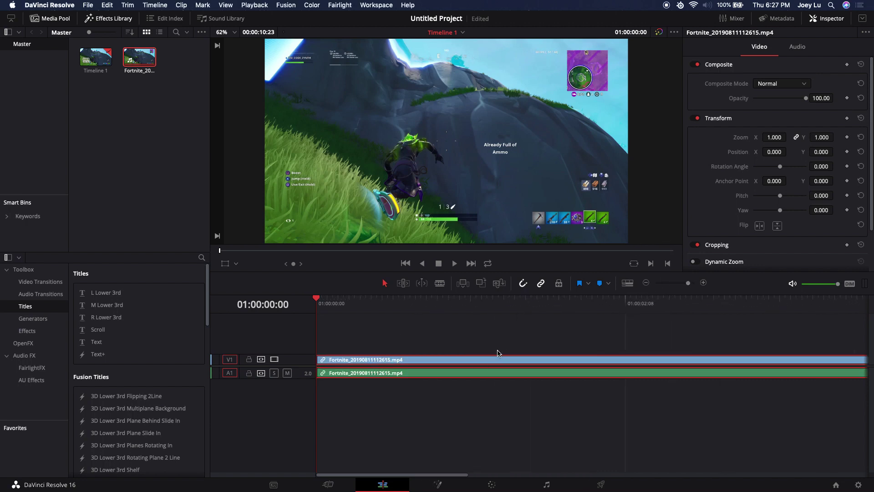
right_click(457, 374)
click(474, 365)
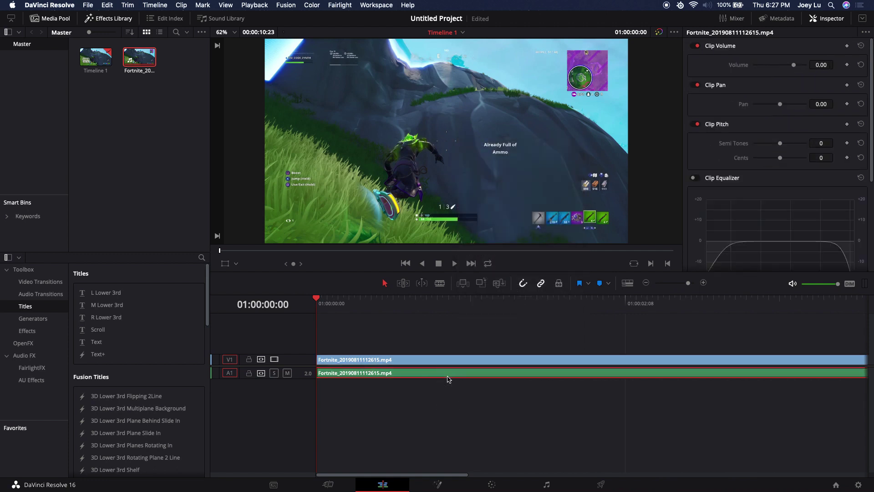
key(BackSpace)
Show thumbnail frames on the video track and zoom out to fit the whole clip
click(446, 361)
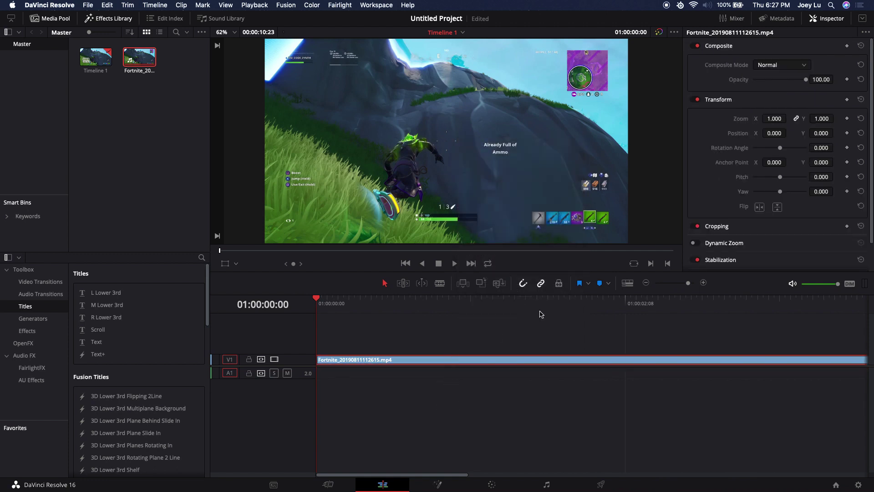
click(627, 283)
click(626, 318)
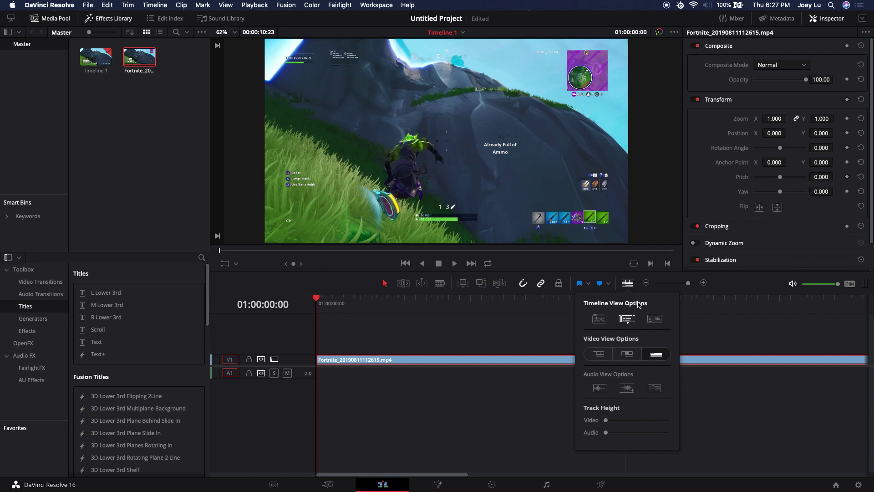
click(599, 319)
click(654, 319)
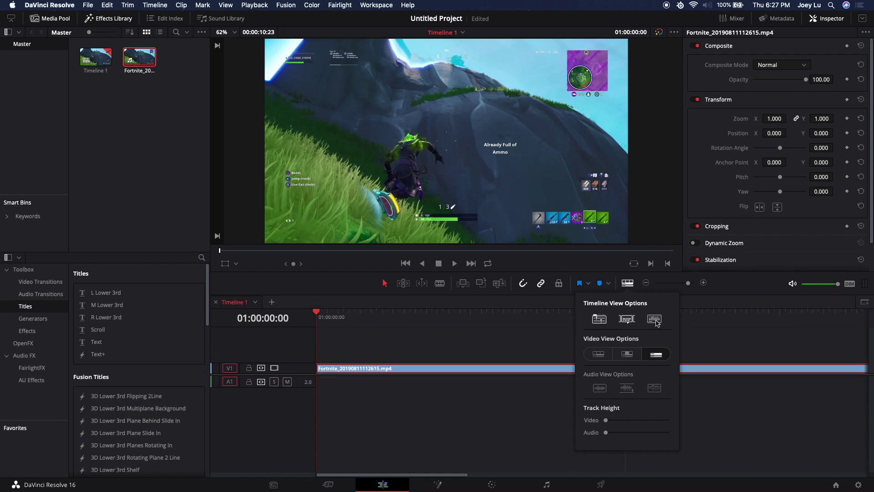
click(636, 355)
click(600, 319)
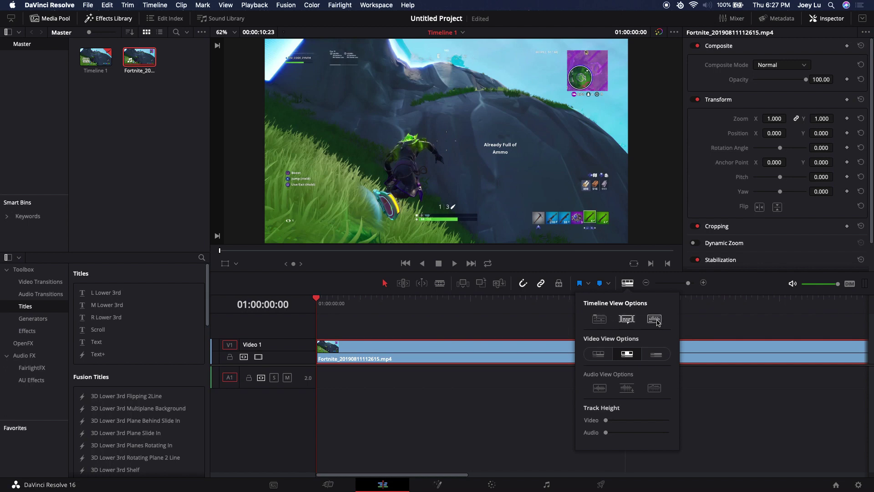
click(461, 378)
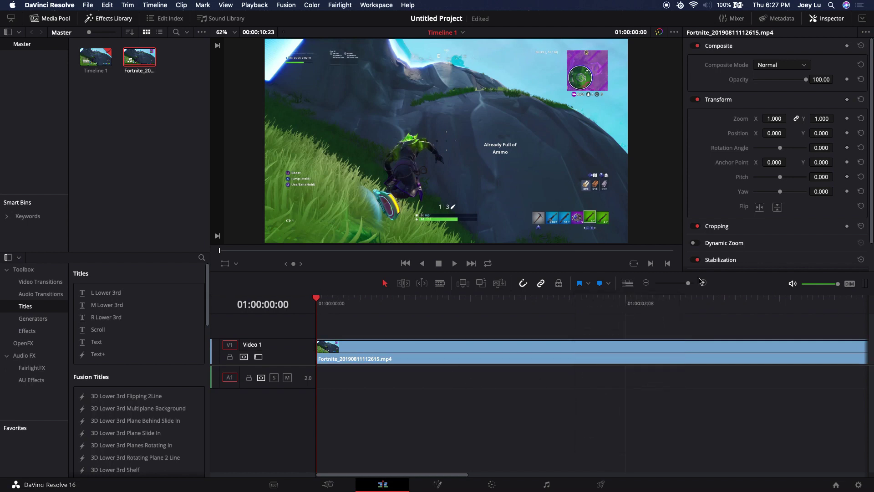
drag(688, 283, 682, 283)
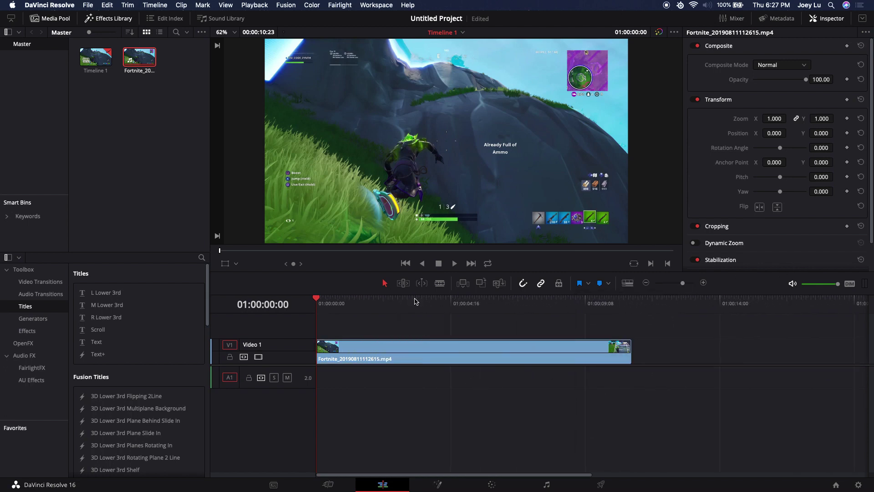
Blade the Fortnite clip at the chosen start frame and ripple-delete the opening piece
key(space)
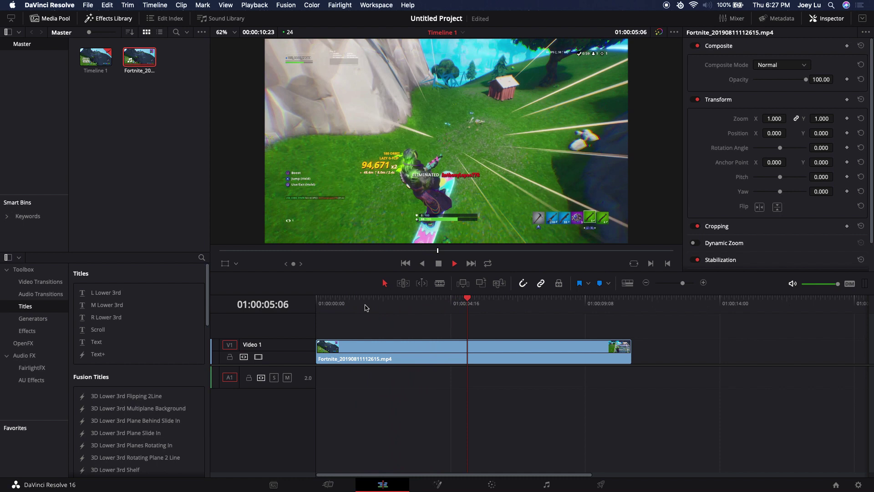
key(space)
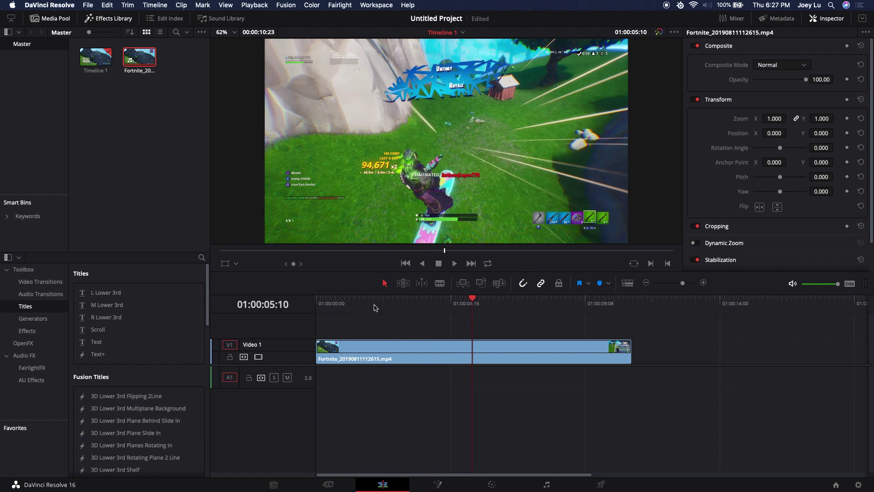
drag(374, 308, 358, 309)
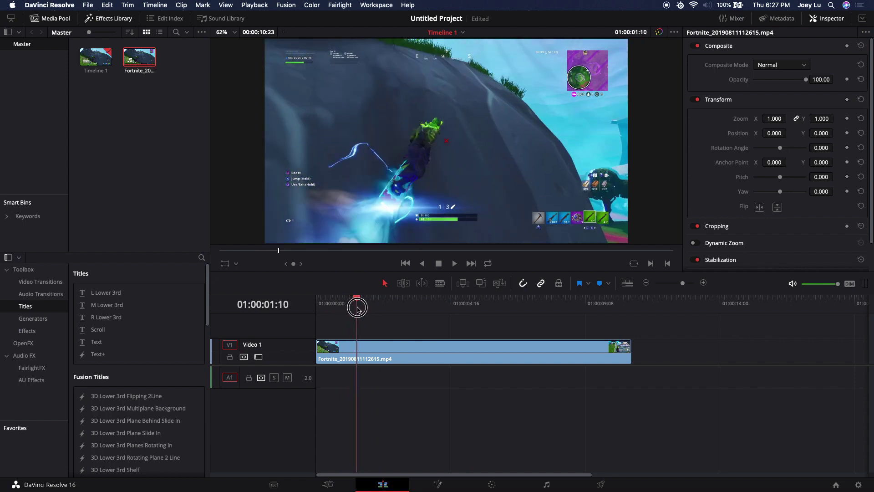
click(357, 346)
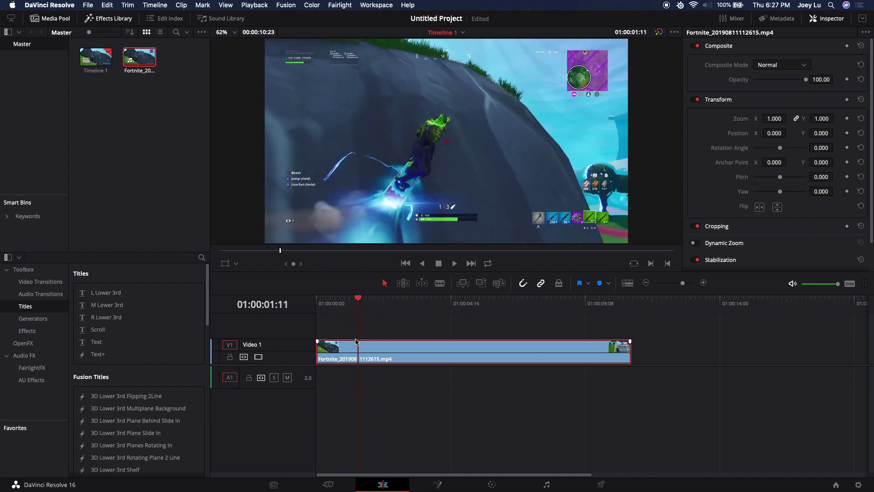
key(super+b)
key(BackSpace)
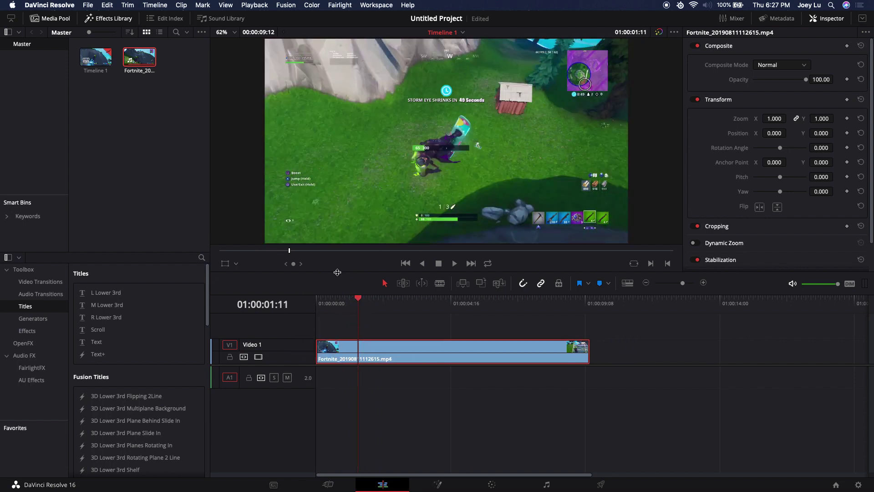
Play the trimmed clip from the timeline start, ending at 01:00:01:11
key(Home)
mouse_move(318, 298)
mouse_down()
mouse_move(294, 297)
mouse_move(336, 296)
mouse_move(273, 298)
mouse_up()
key(space)
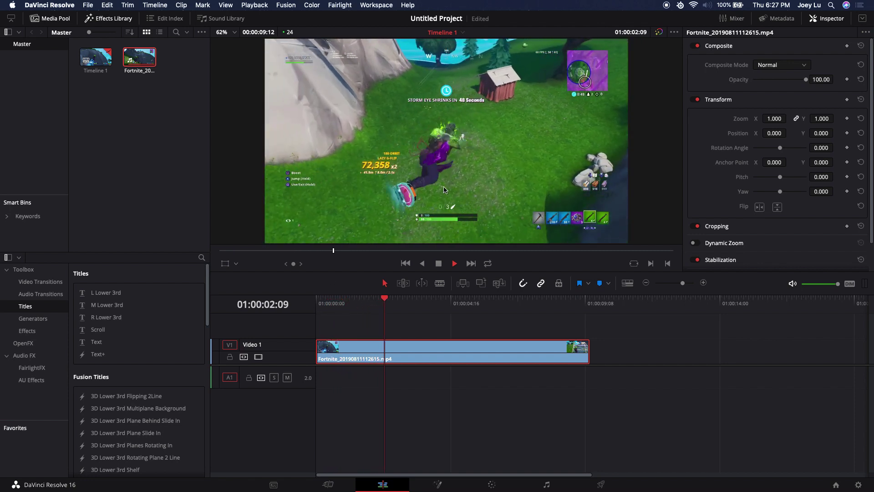
key(space)
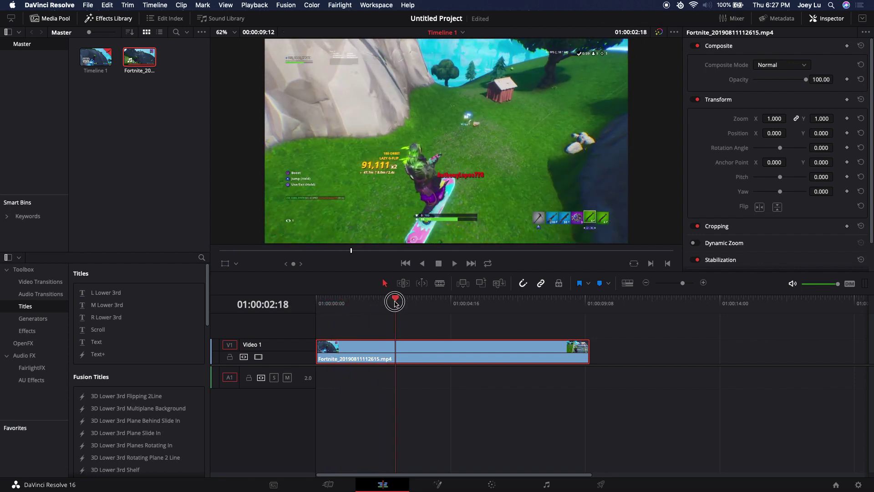
drag(406, 299, 359, 298)
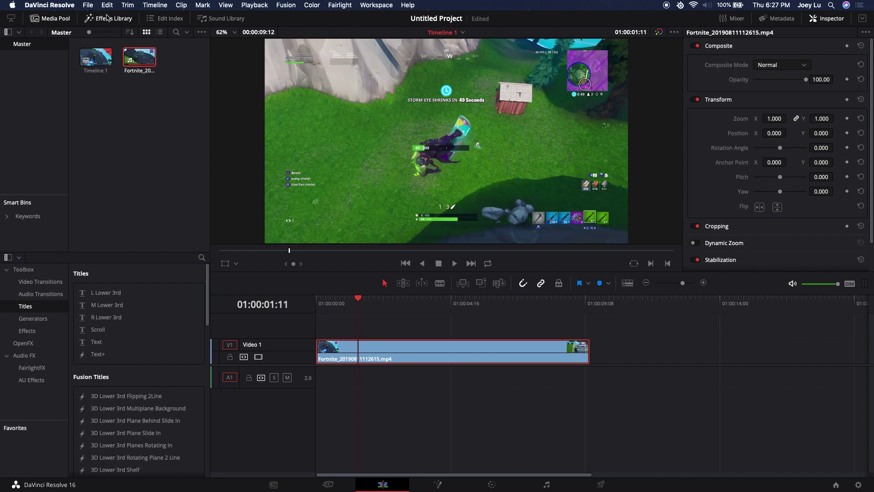
Drag a Solid Color generator from Effects Library > Generators onto a new track above the Fortnite clip
click(107, 20)
click(55, 18)
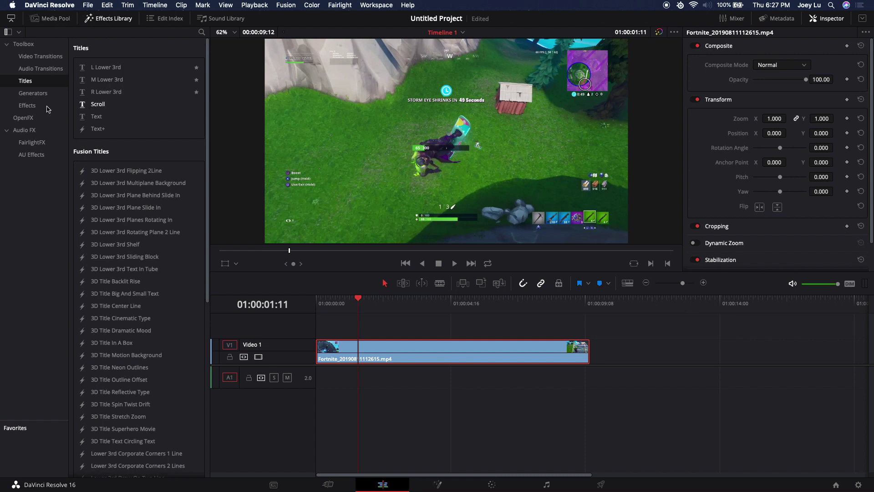
click(32, 93)
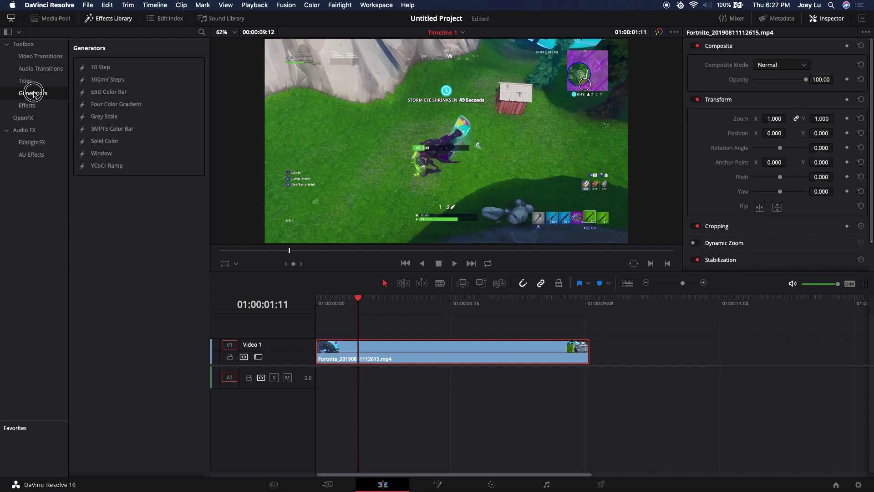
click(40, 108)
drag(105, 142, 317, 329)
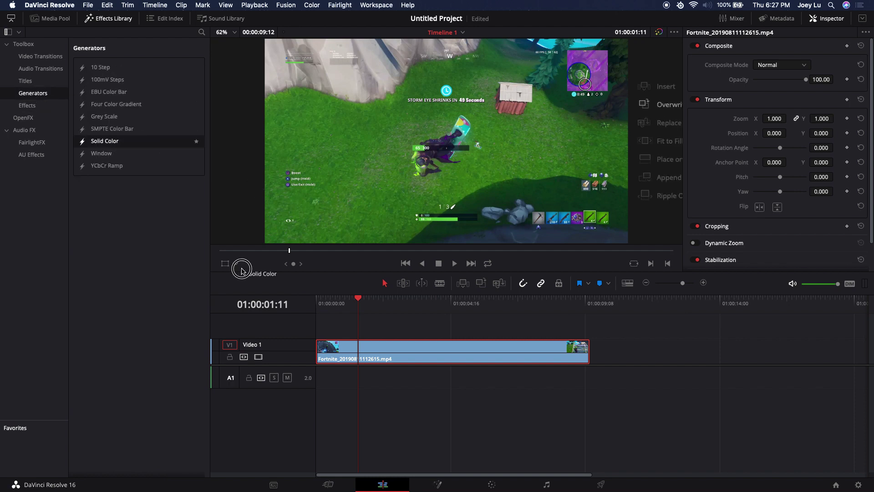
mouse_move(344, 303)
mouse_down()
mouse_move(397, 344)
mouse_move(317, 346)
mouse_up()
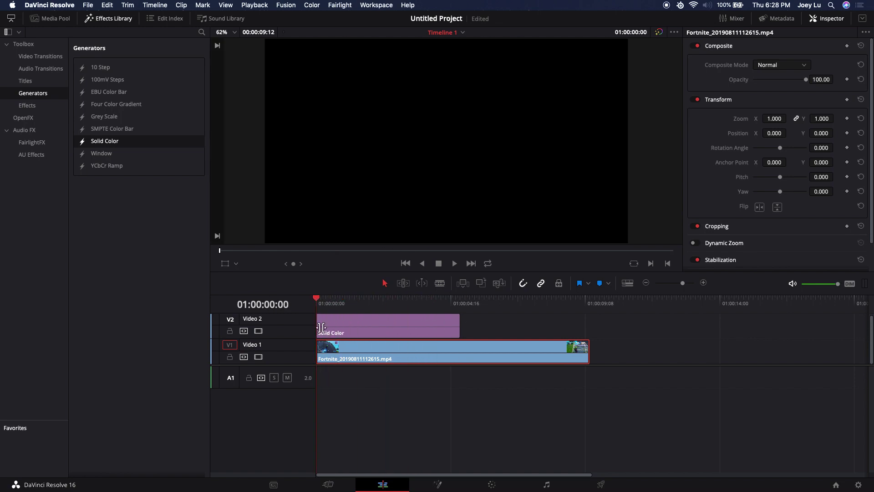
Disable the Solid Color clip and blade it at 01:00:02:14
click(351, 331)
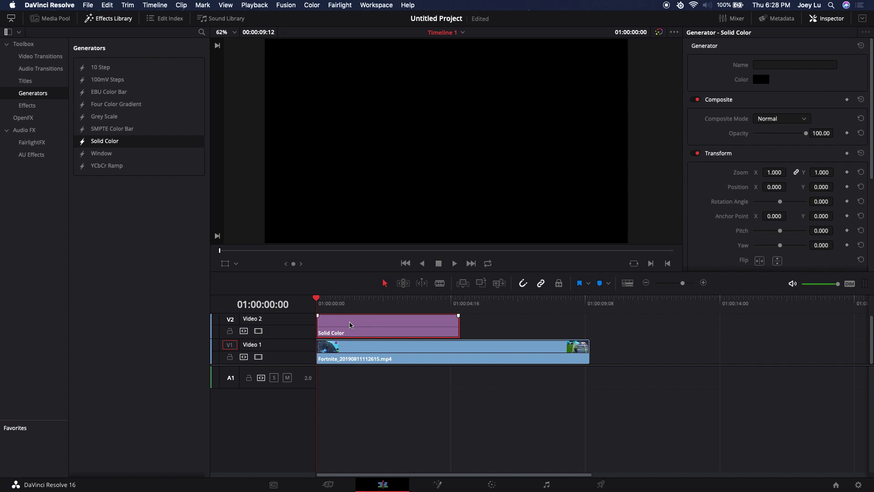
key(d)
drag(314, 301, 391, 304)
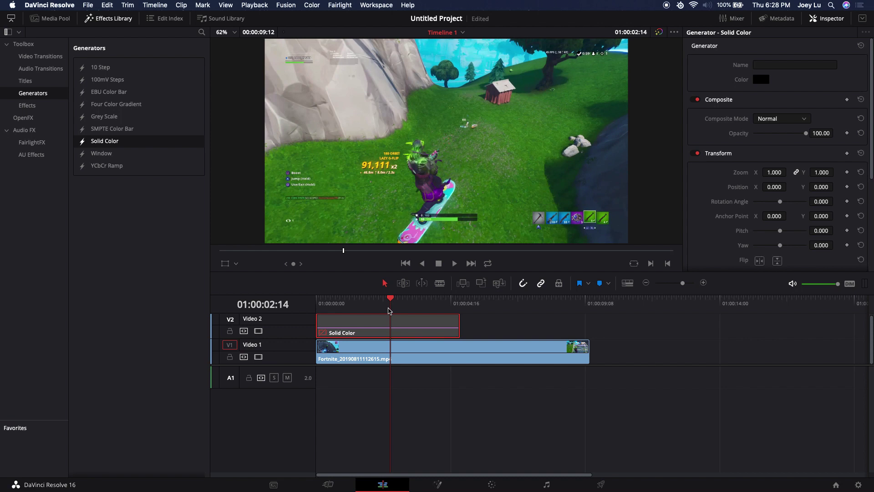
key(super+b)
Delete the trailing Solid Color piece and re-enable the shortened black clip
click(414, 328)
key(BackSpace)
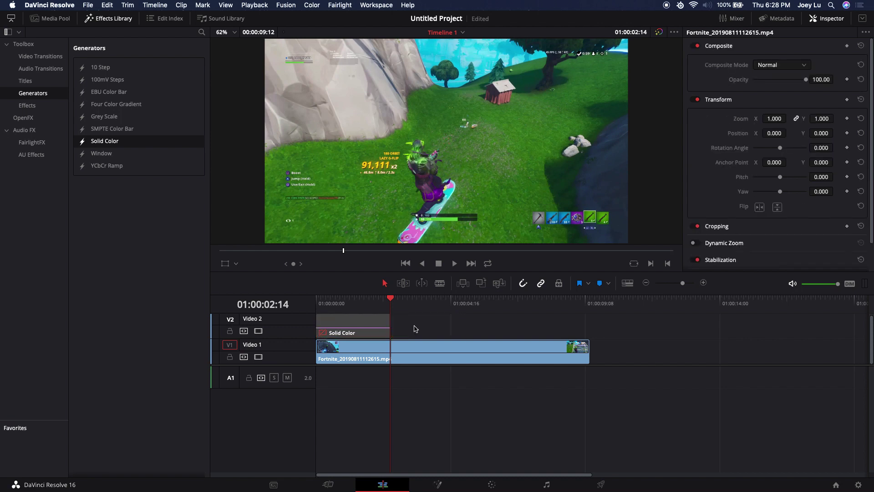
drag(383, 301, 330, 316)
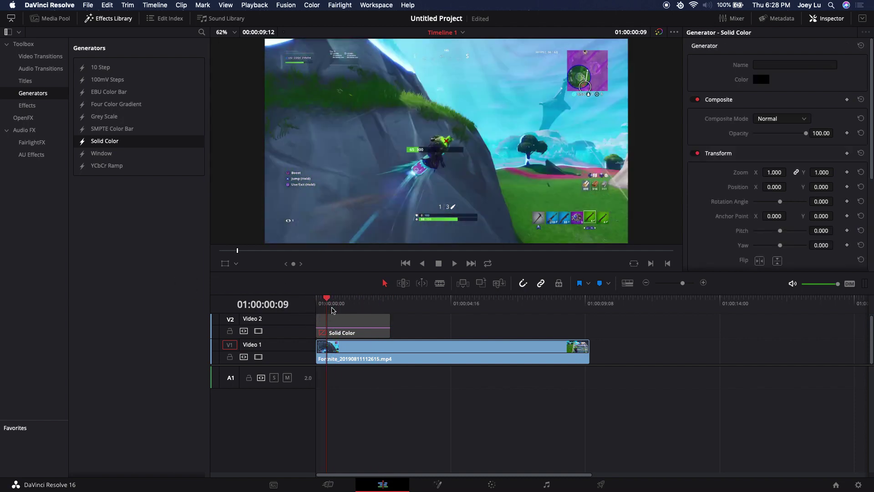
click(344, 330)
key(d)
click(318, 302)
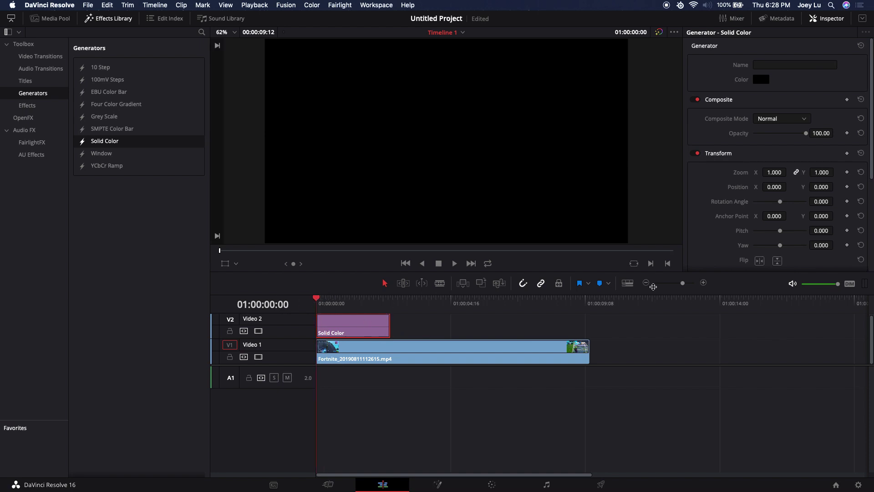
Zoom in on the black clip and move the playhead to its end
drag(681, 283, 688, 282)
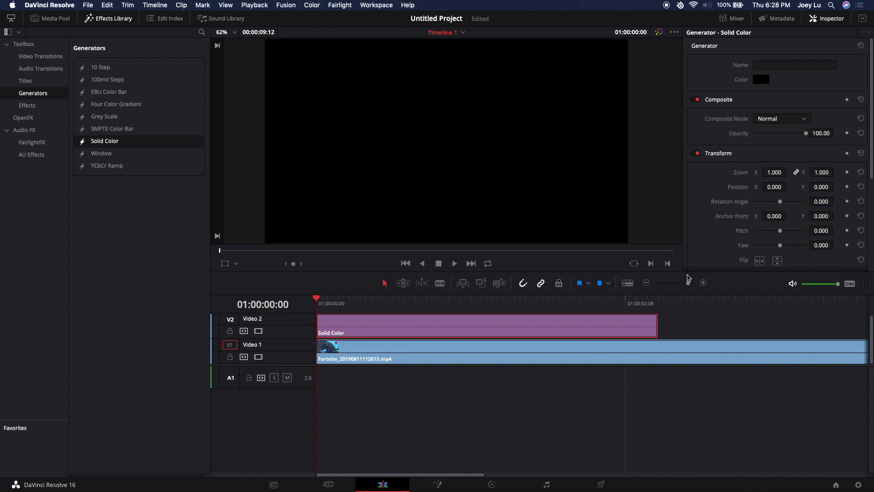
click(659, 300)
drag(654, 300, 487, 300)
click(417, 321)
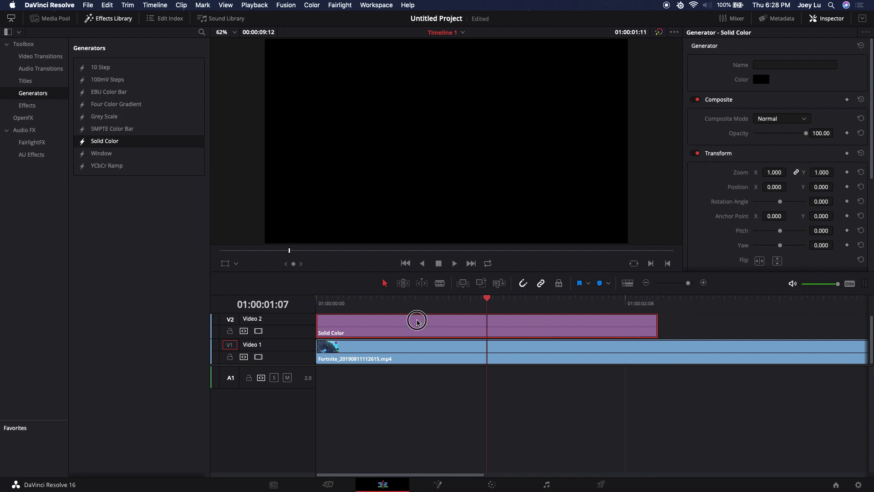
mouse_move(417, 321)
mouse_down()
mouse_move(288, 328)
mouse_move(762, 328)
mouse_move(599, 332)
mouse_move(652, 326)
mouse_up()
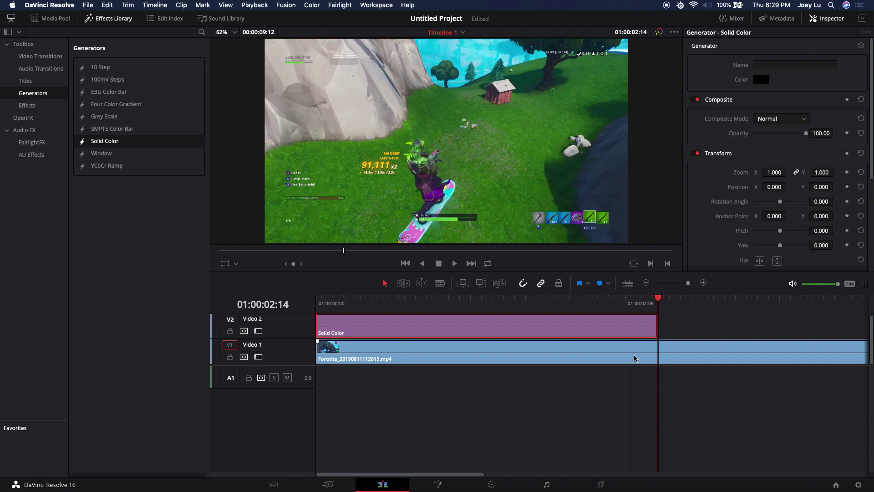
Blade the Solid Color clip at each of its last four frames, stepping back frame by frame
key(Left)
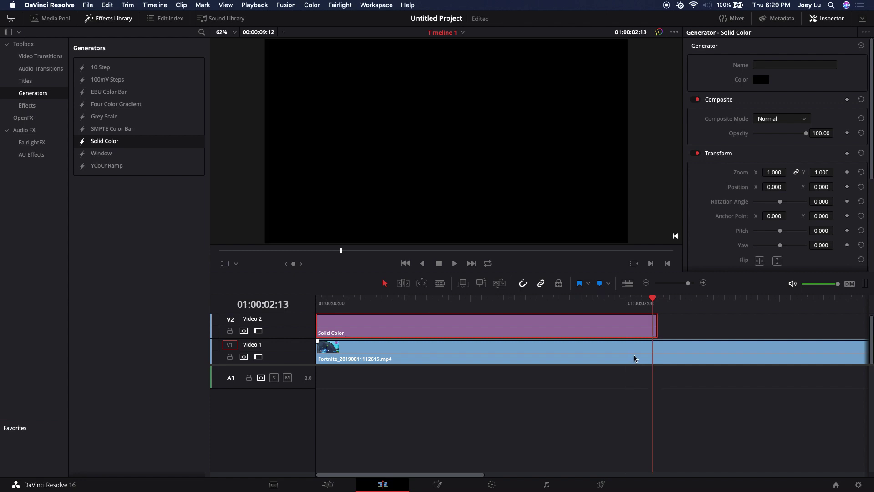
key(ctrl+b)
key(Left)
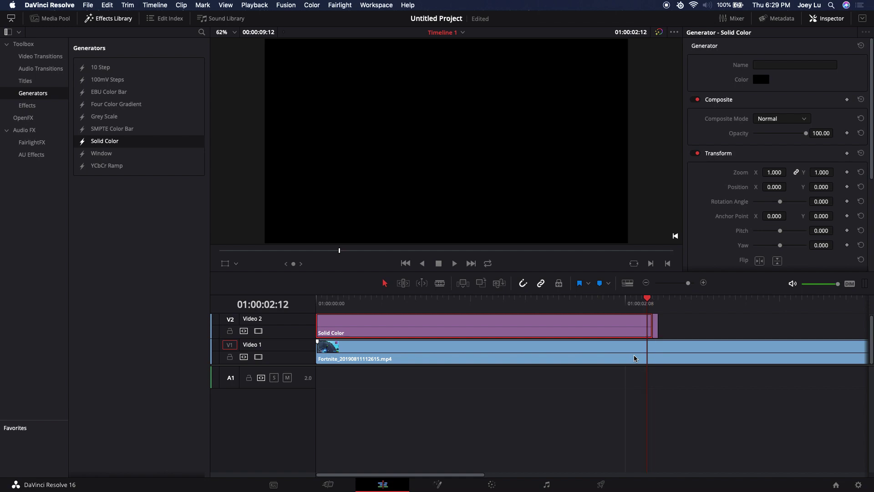
key(ctrl+b)
key(Left)
key(ctrl+b)
key(Left)
key(ctrl+b)
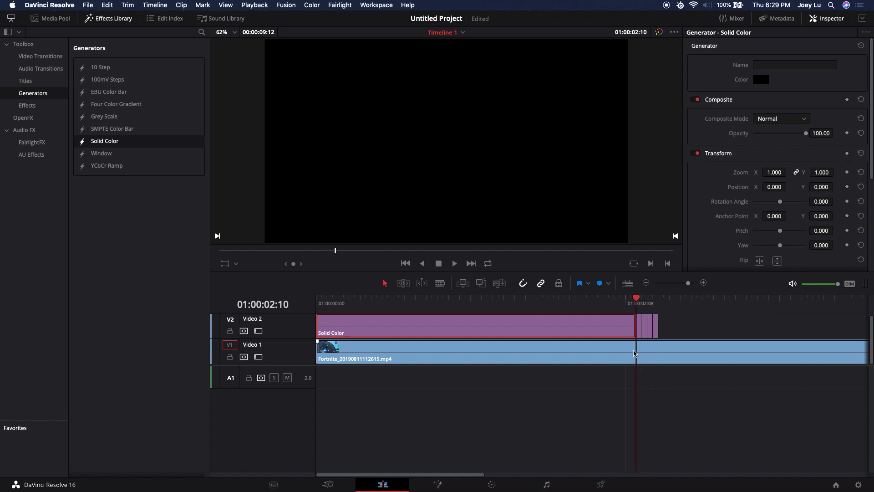
Scrub through the chopped black clip from the timeline start to review the slices
mouse_move(638, 305)
mouse_down()
mouse_move(660, 296)
mouse_move(636, 297)
mouse_up()
key(Home)
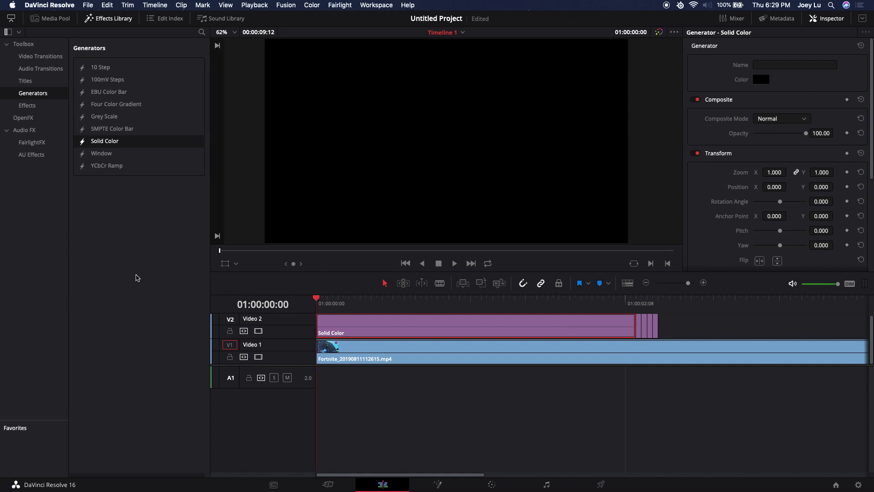
key(Right)
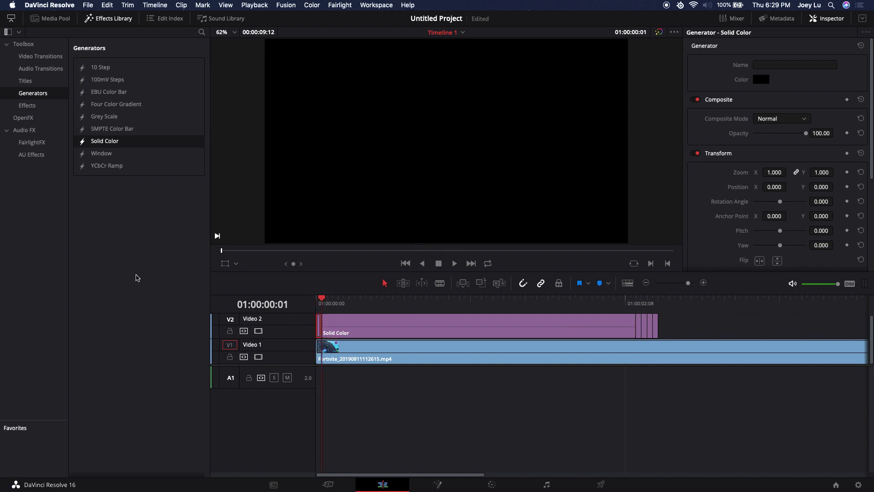
drag(362, 301, 631, 308)
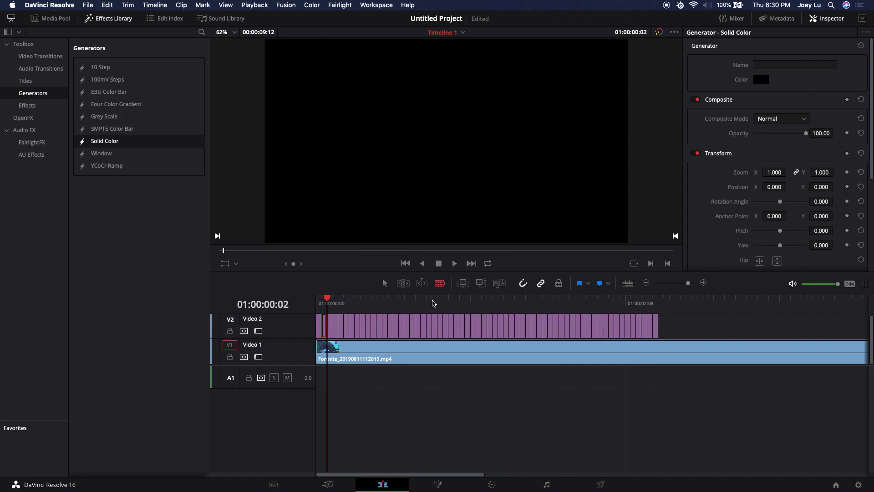
key(space)
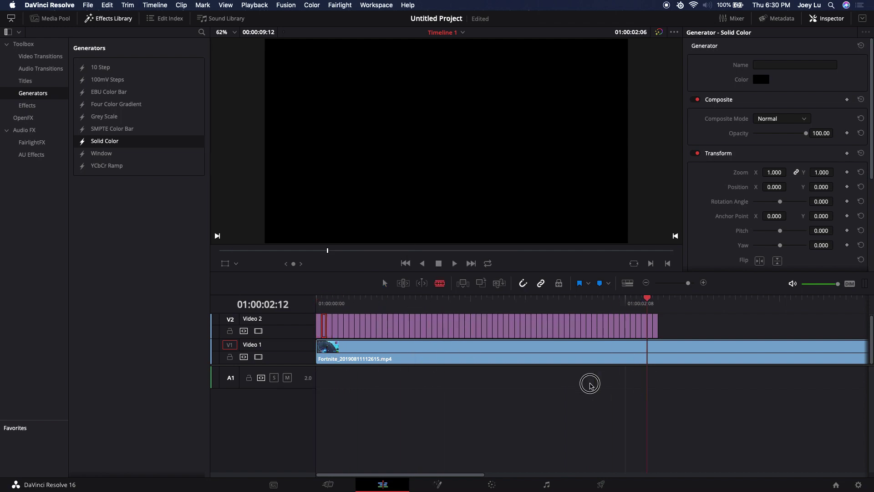
Delete alternate single-frame black slices on Video 2
click(688, 336)
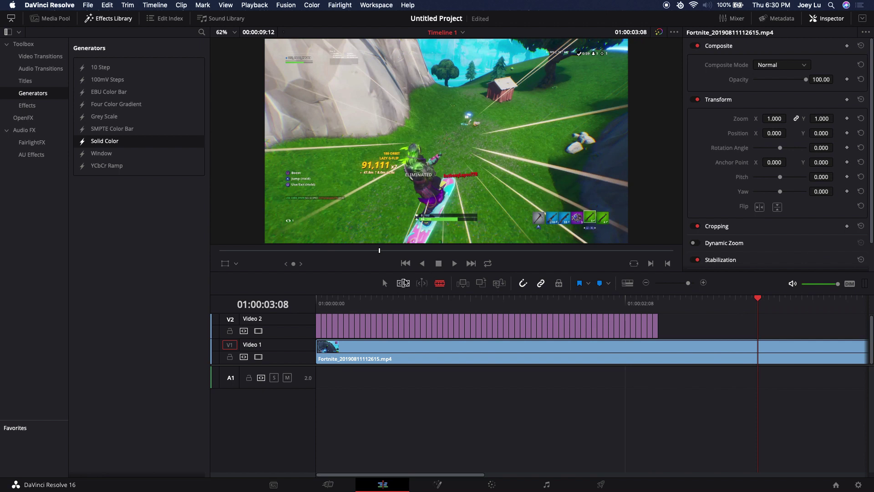
click(387, 282)
mouse_move(674, 327)
mouse_down()
mouse_move(346, 317)
mouse_move(454, 315)
mouse_up()
click(471, 302)
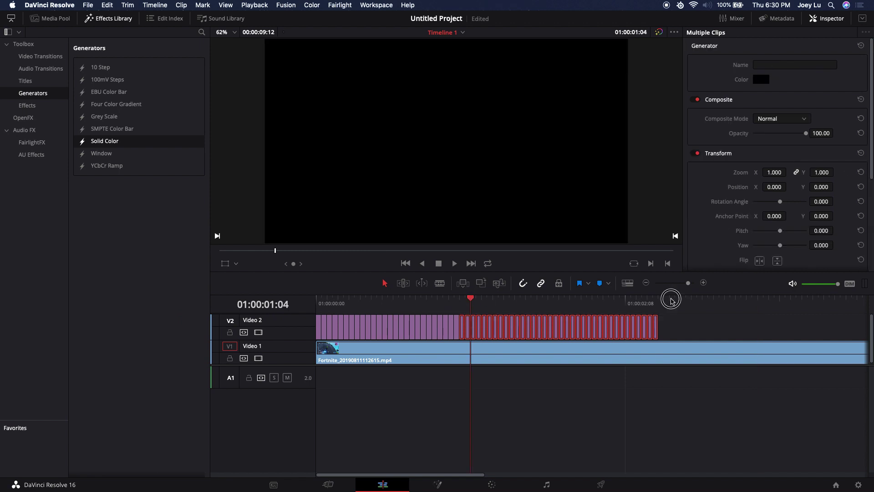
click(658, 298)
click(689, 317)
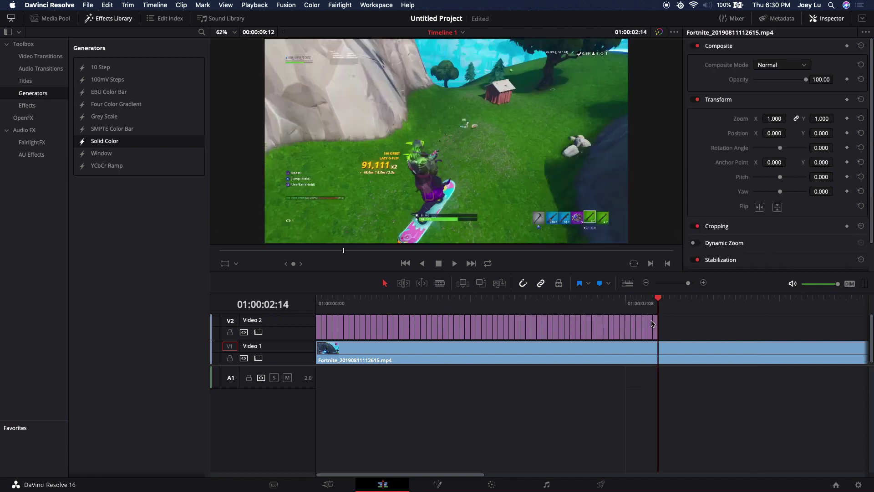
click(652, 324)
key(BackSpace)
click(638, 328)
key(BackSpace)
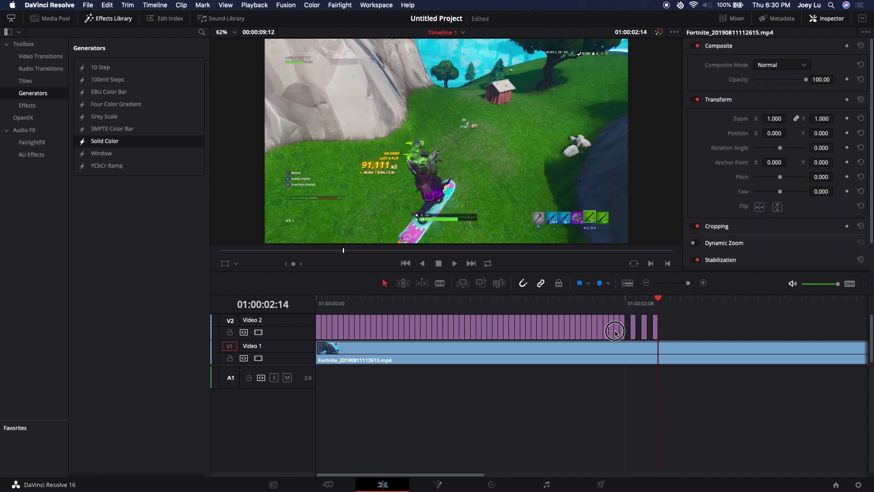
Play the flicker effect back twice from the timeline start
click(266, 300)
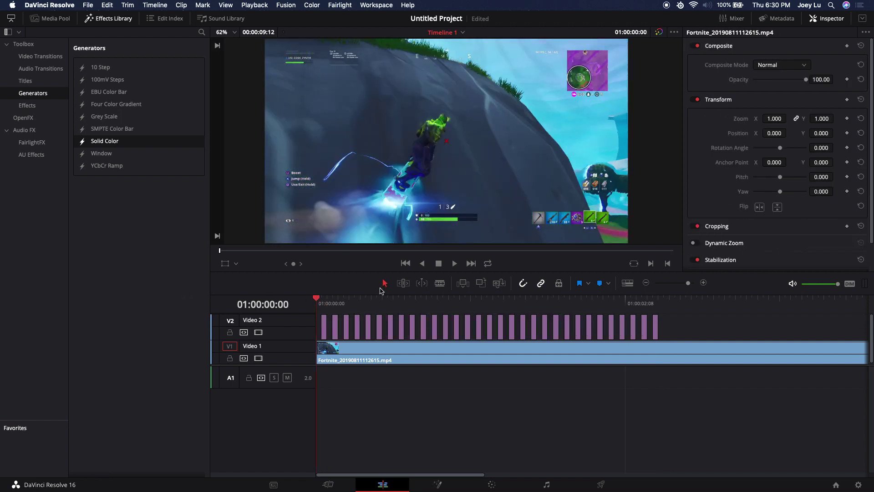
key(space)
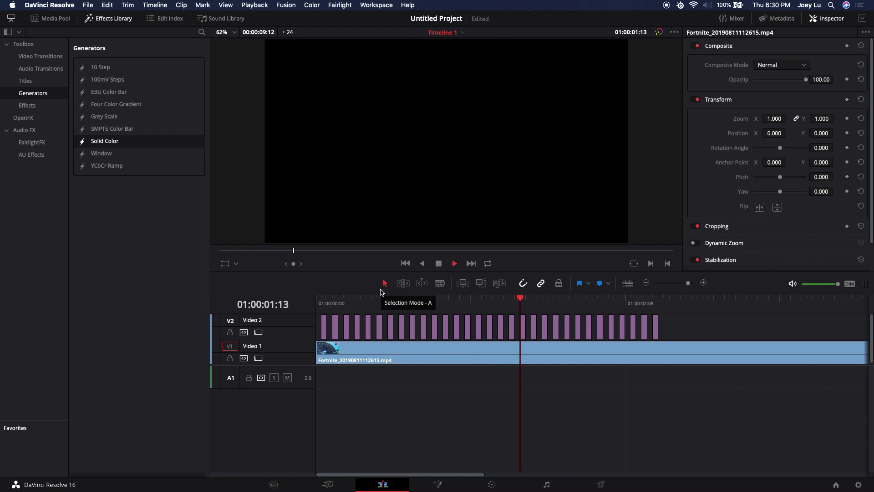
key(space)
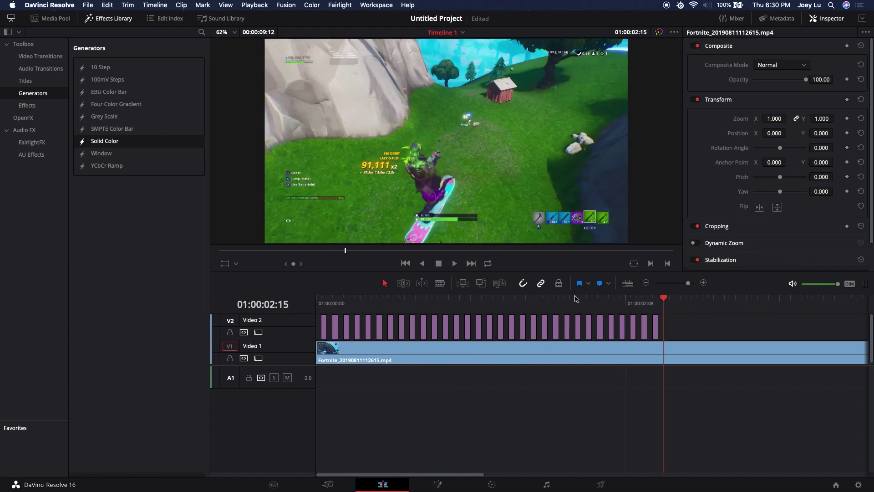
drag(552, 301, 203, 323)
key(space)
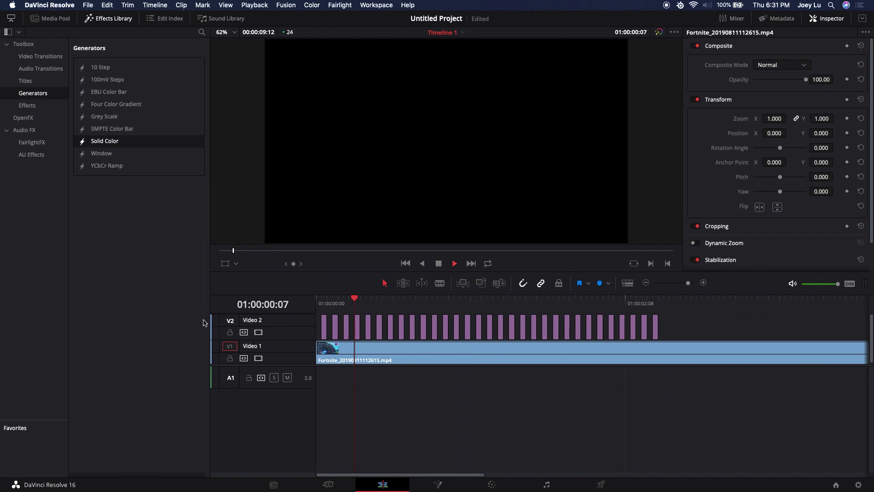
key(space)
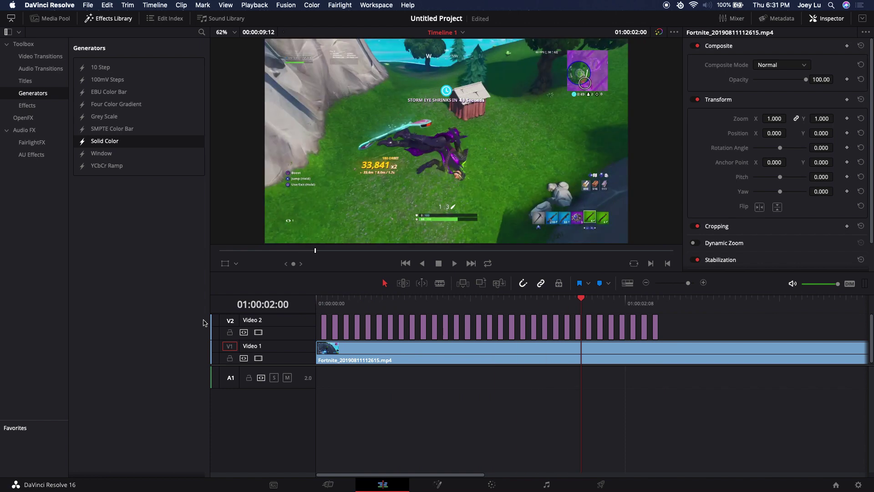
Select all black slices on Video 2, lower their opacity to 25, and preview
drag(674, 338, 14, 274)
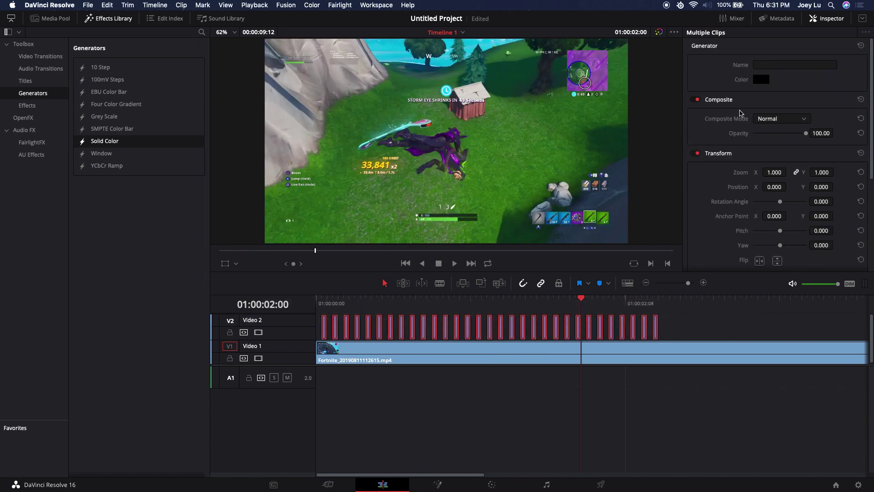
drag(806, 133, 762, 131)
key(Return)
key(Home)
key(space)
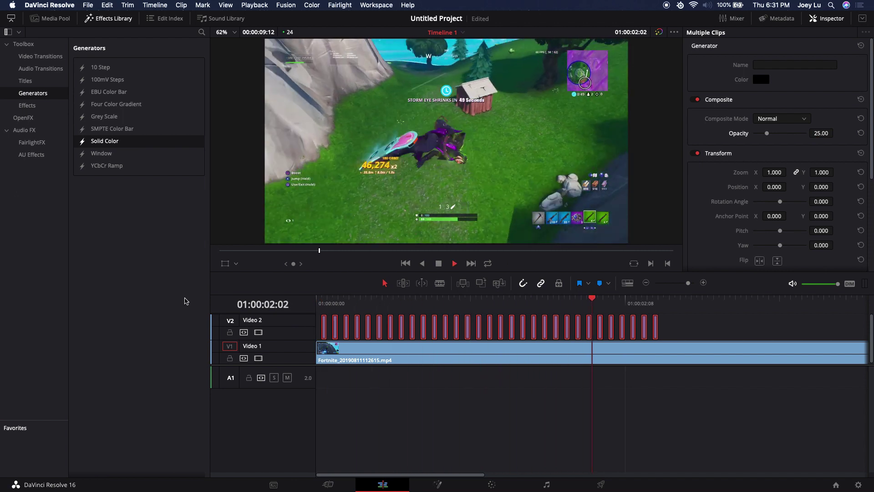
key(space)
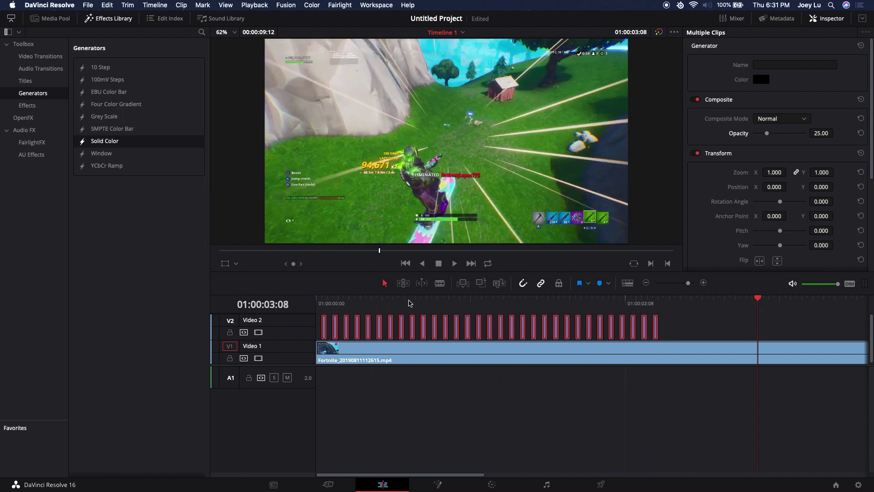
drag(410, 303, 325, 310)
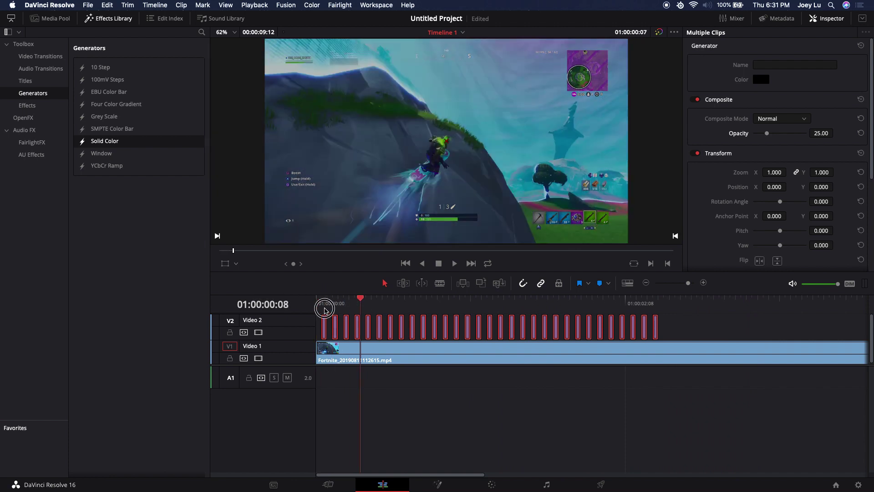
drag(324, 310, 603, 307)
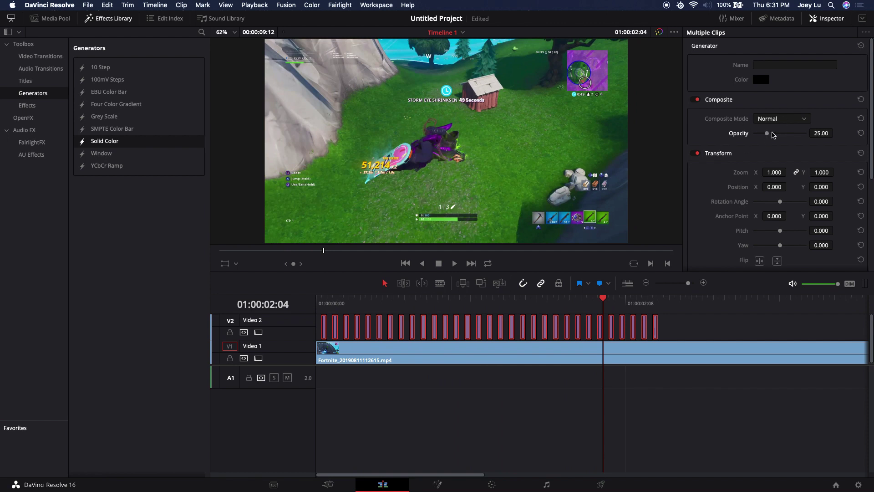
Change the slices' opacity to 20 and play back the result
click(822, 135)
text(20)
click(321, 302)
key(space)
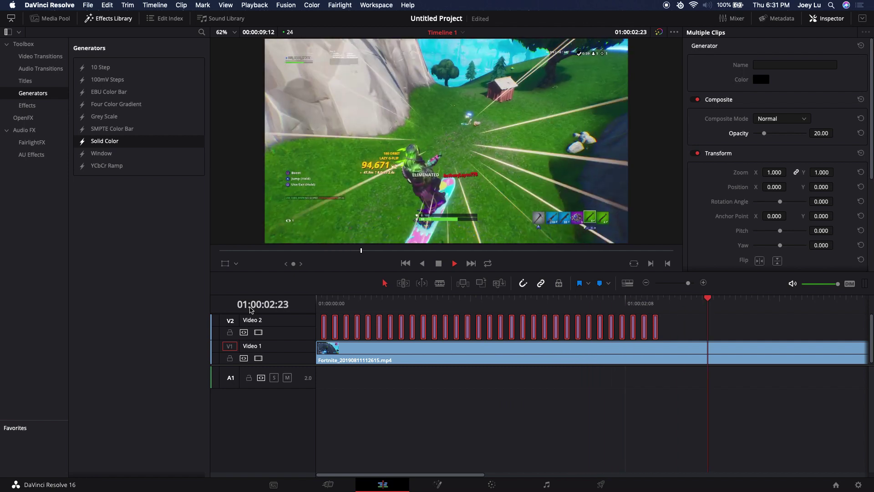
key(space)
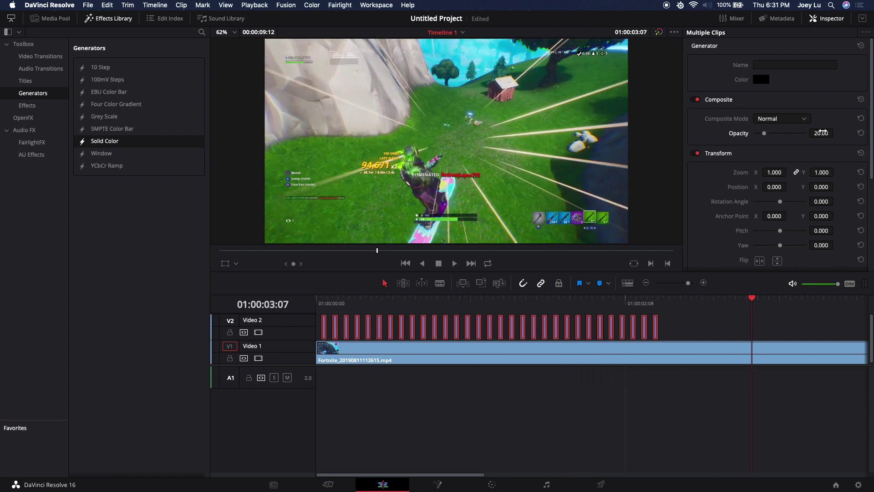
Set the slices' opacity to 17 and play back the flicker
click(822, 131)
text(17)
key(Return)
key(Home)
key(space)
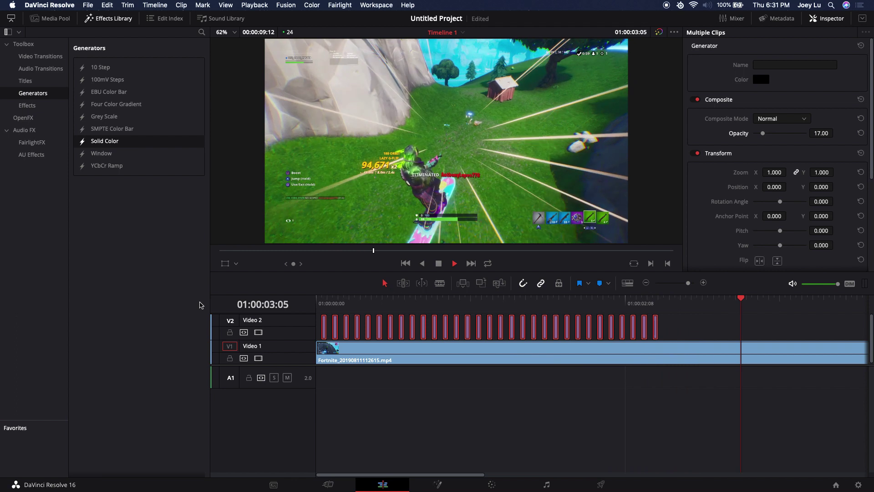
key(space)
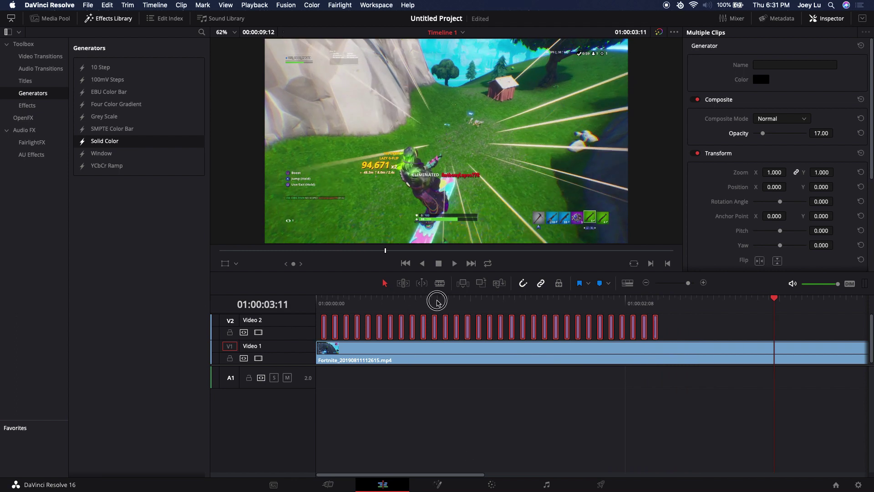
click(437, 300)
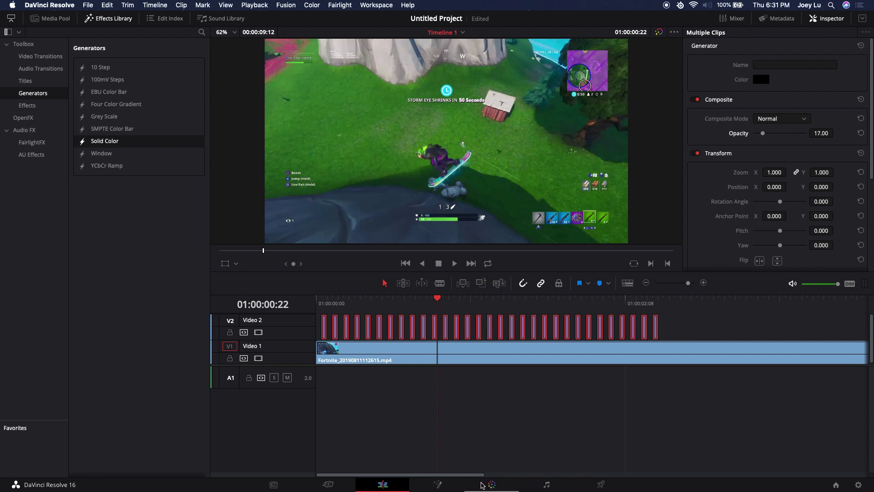
Try shadow and luminance-vs-saturation curves on the Color page, then return to Edit
click(492, 484)
click(68, 330)
click(150, 330)
drag(11, 465, 41, 465)
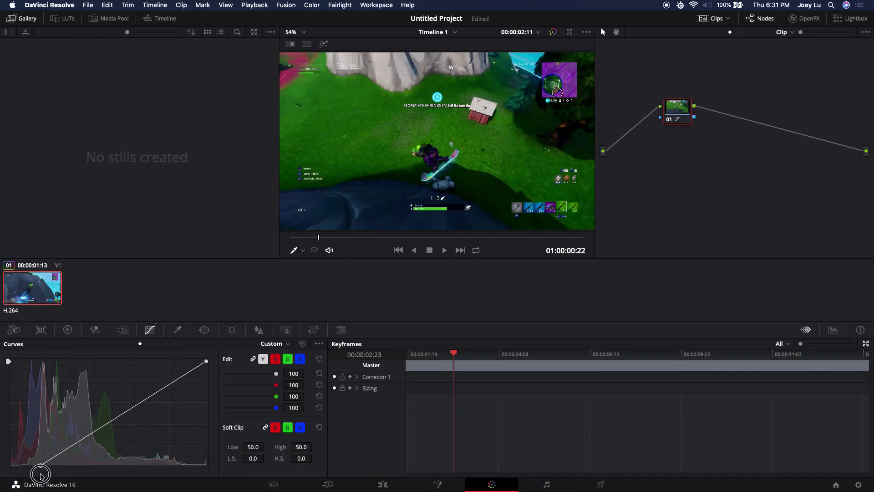
key(ctrl+z)
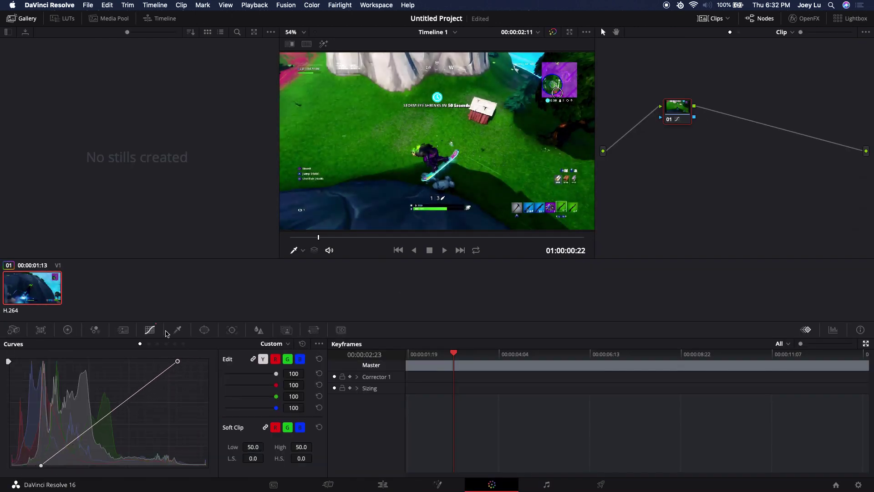
click(205, 330)
click(150, 330)
click(175, 343)
drag(60, 405, 60, 418)
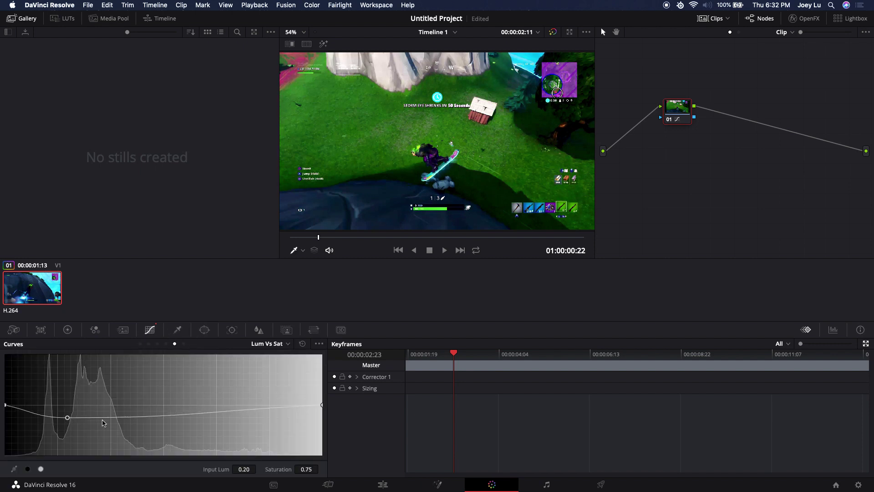
click(383, 484)
drag(400, 302, 193, 316)
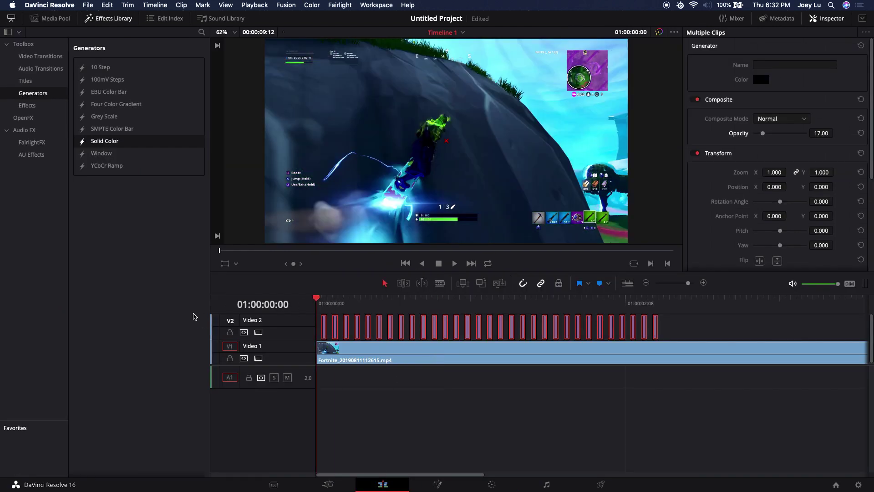
key(space)
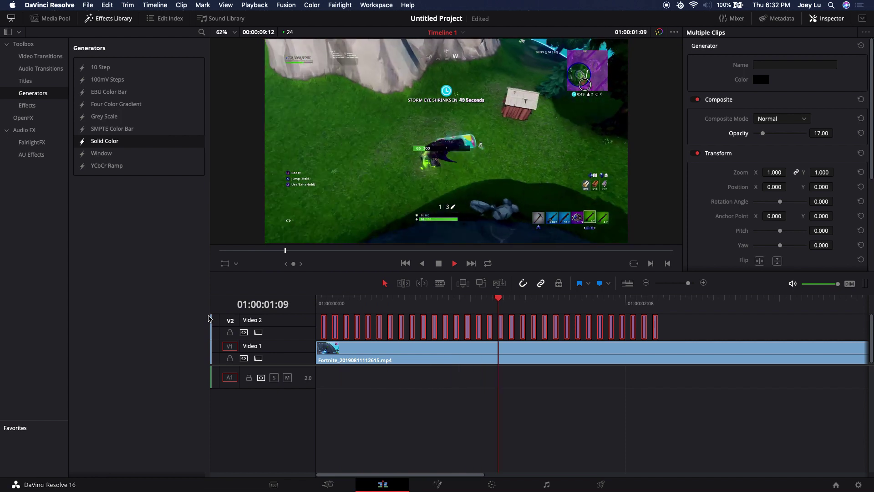
key(space)
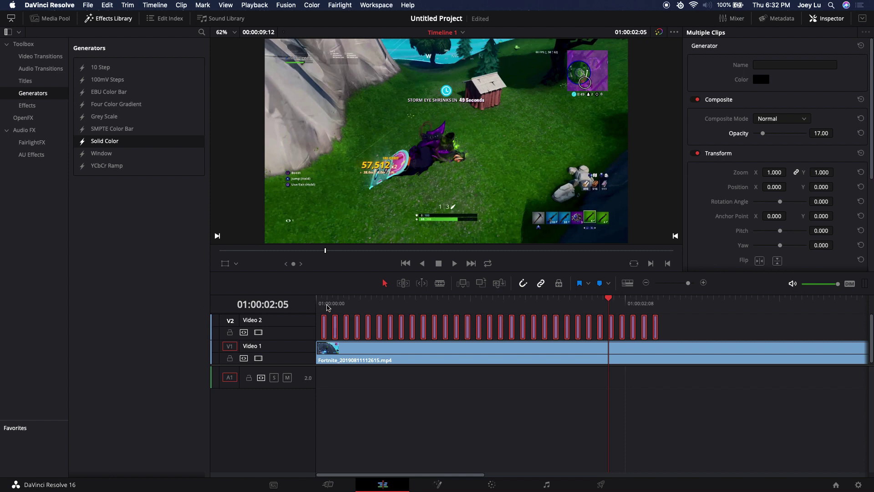
click(331, 303)
key(space)
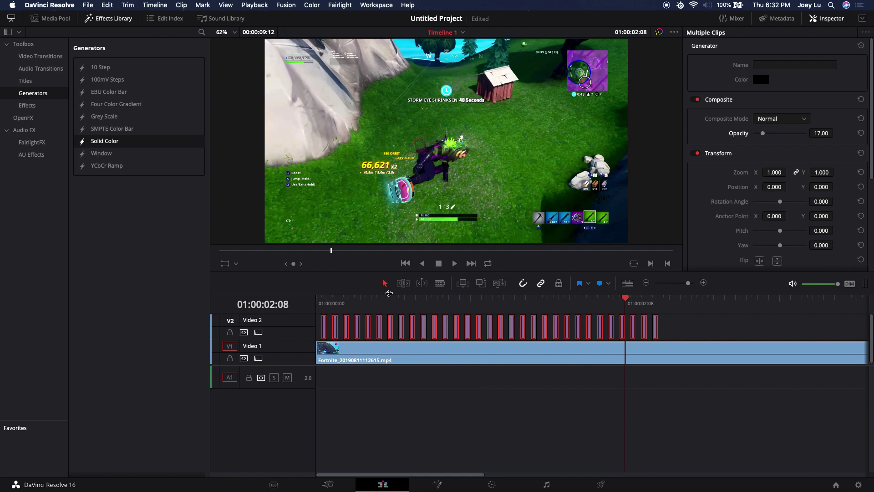
drag(330, 304, 269, 292)
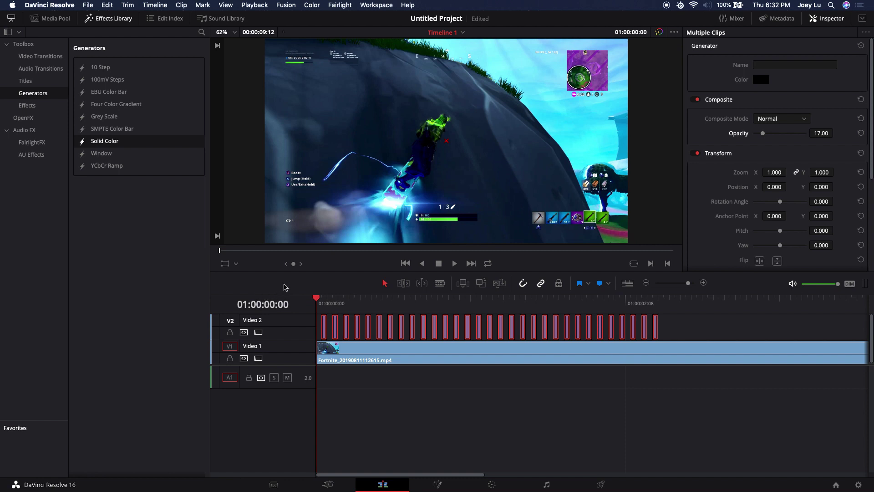
click(436, 397)
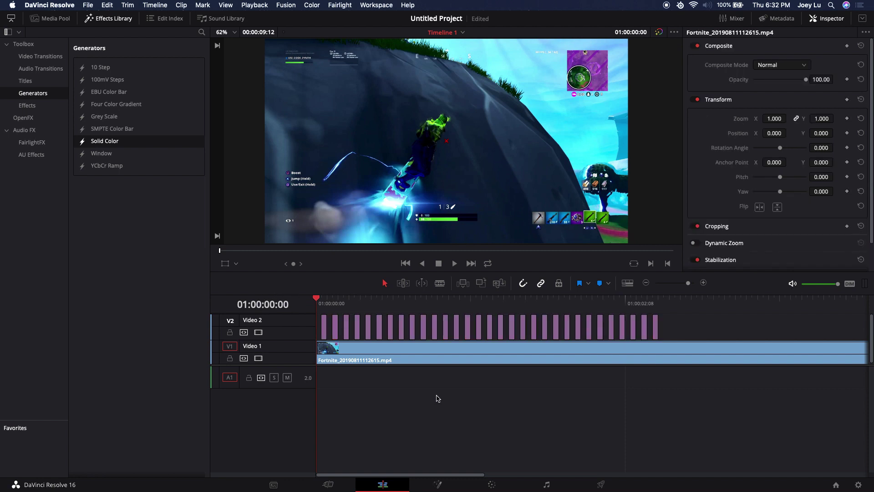